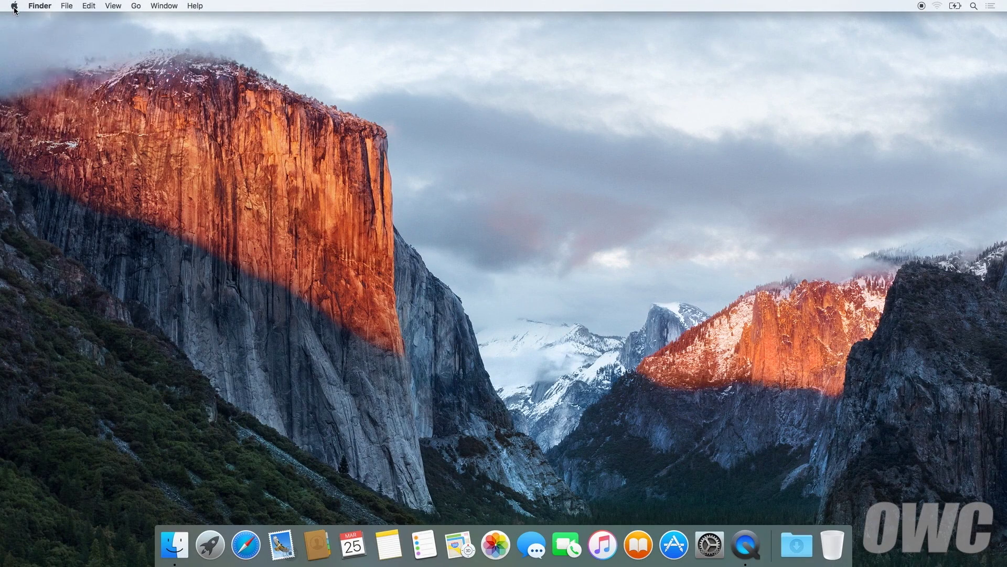
Open the Apple menu from the menu bar.
{"action": "left_click", "coordinate": [14, 5]}
Choose Shut Down… from the Apple menu, then open the Energy Saver pane.
{"action": "left_click", "coordinate": [36, 115]}
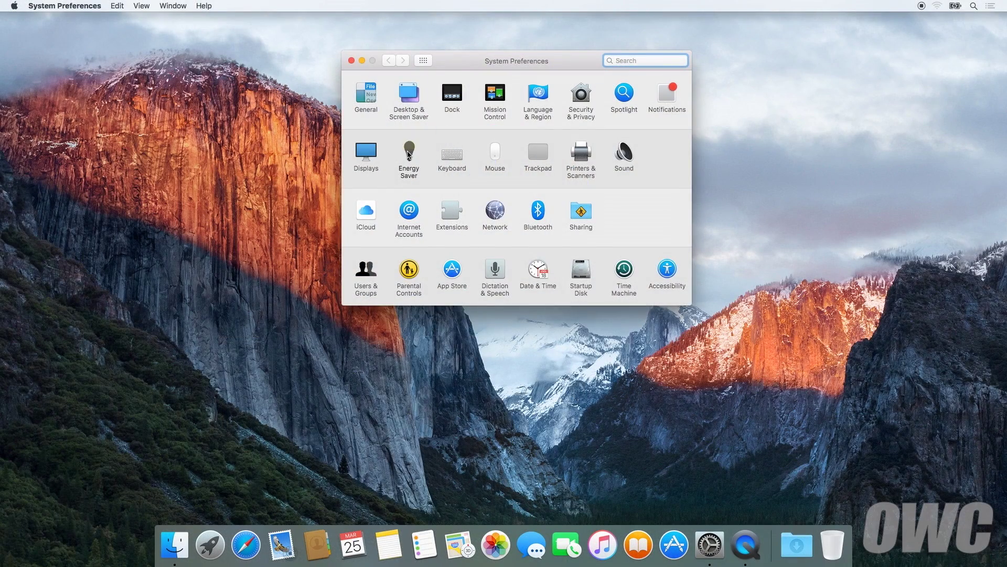
{"action": "left_click", "coordinate": [409, 154]}
On Power Adapter, set computer and display sleep to Never and uncheck hard-disk sleep.
{"action": "mouse_move", "coordinate": [481, 112]}
{"action": "left_mouse_down"}
{"action": "mouse_move", "coordinate": [606, 111]}
{"action": "mouse_move", "coordinate": [678, 125]}
{"action": "left_mouse_up"}
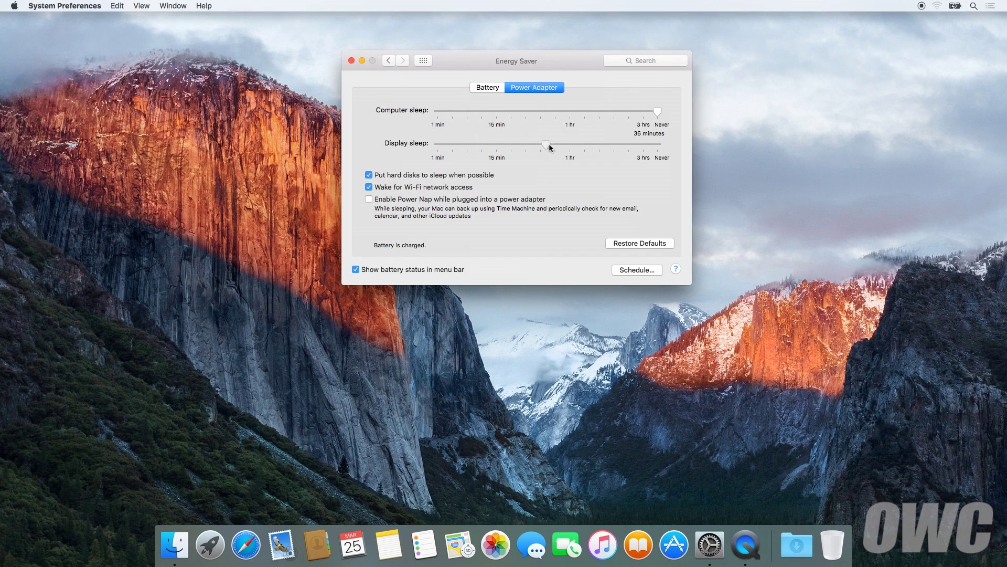
{"action": "left_click_drag", "start_coordinate": [656, 158], "coordinate": [675, 158]}
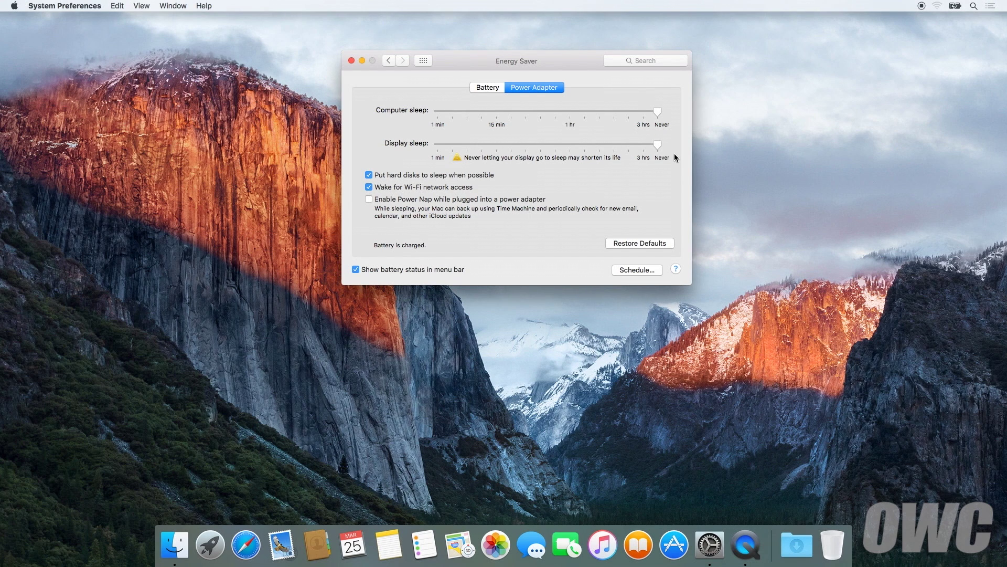
{"action": "left_click", "coordinate": [414, 190]}
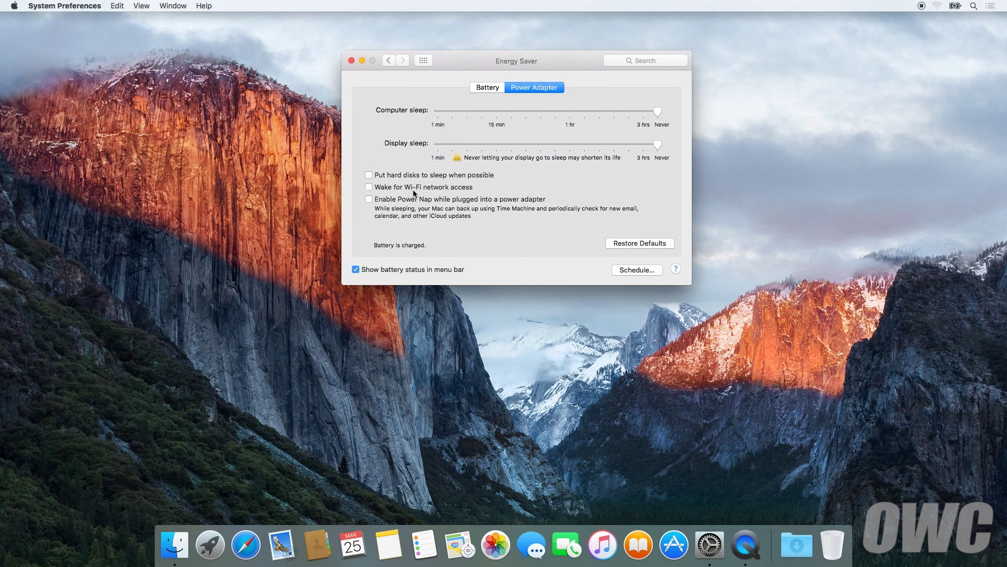
On Battery, set computer and display sleep to Never and turn off display dimming.
{"action": "left_click", "coordinate": [482, 89]}
{"action": "left_click_drag", "start_coordinate": [481, 111], "coordinate": [671, 123]}
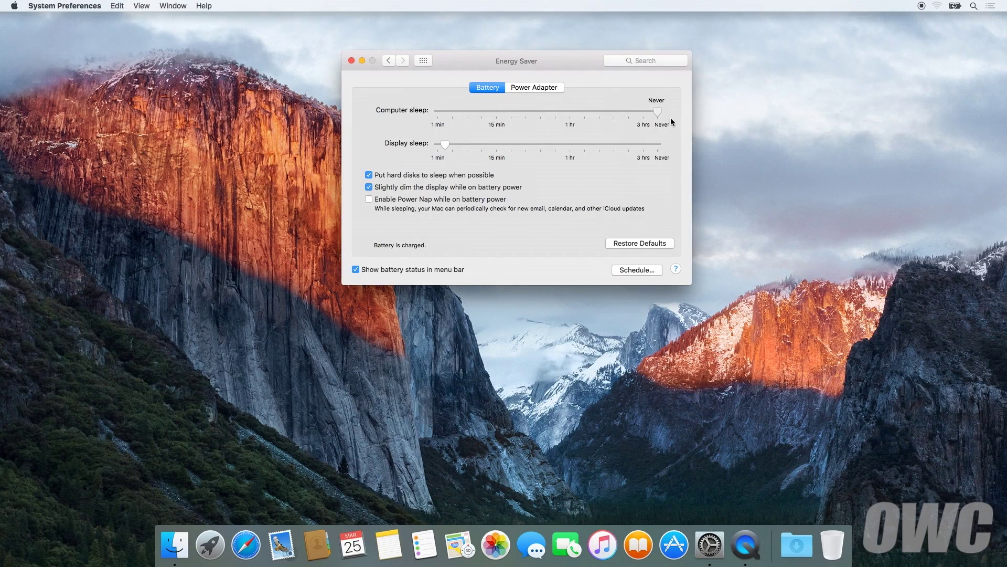
{"action": "left_click_drag", "start_coordinate": [553, 145], "coordinate": [659, 145]}
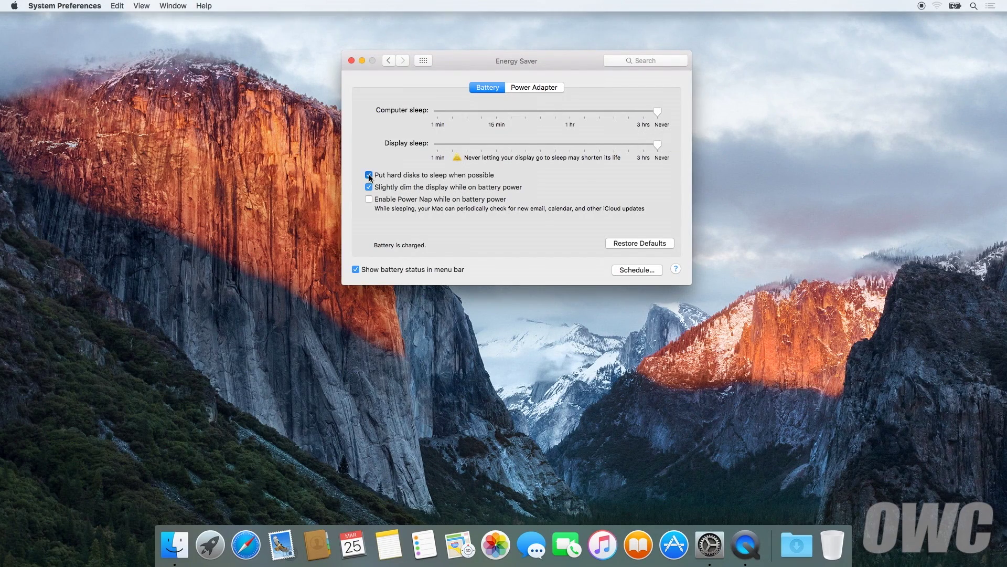
{"action": "left_click", "coordinate": [368, 188]}
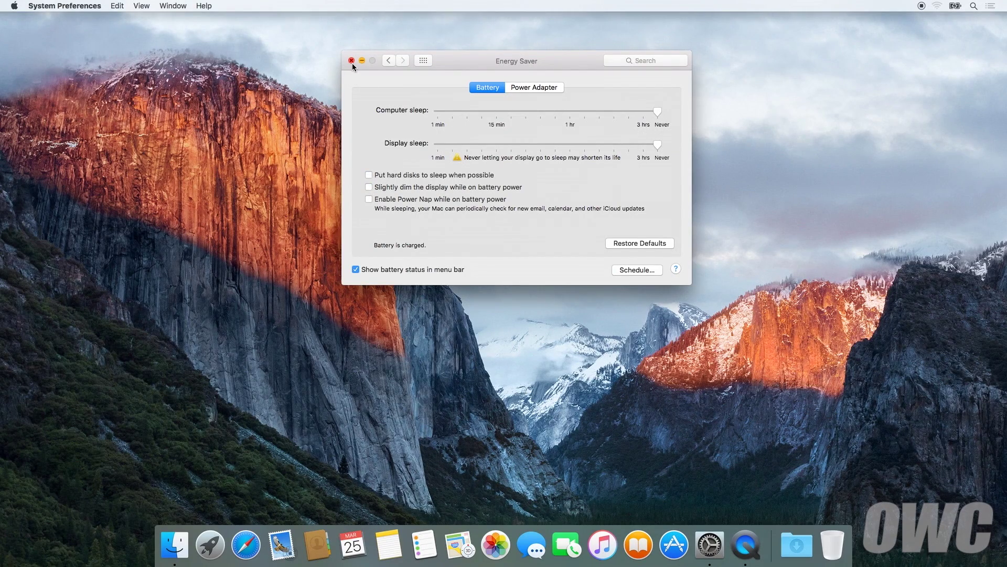